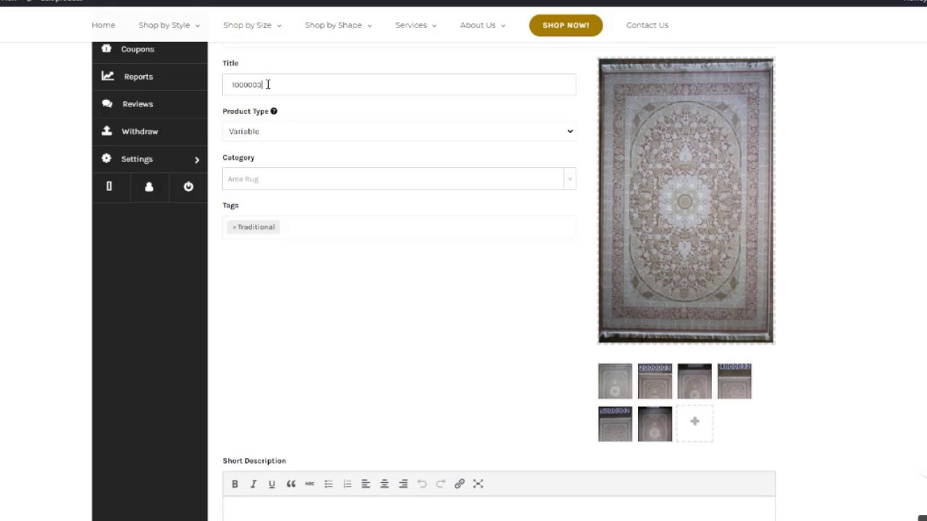
Complete the product title as "1000003 Rug Example" and change the category to All
{"action": "type", "text": "ug Example"}
{"action": "left_click", "coordinate": [559, 179]}
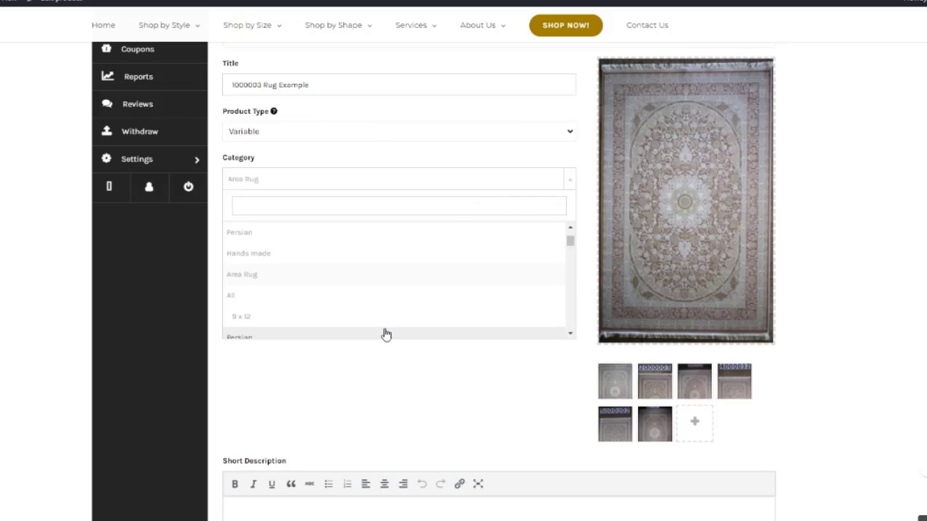
{"action": "left_click", "coordinate": [322, 304]}
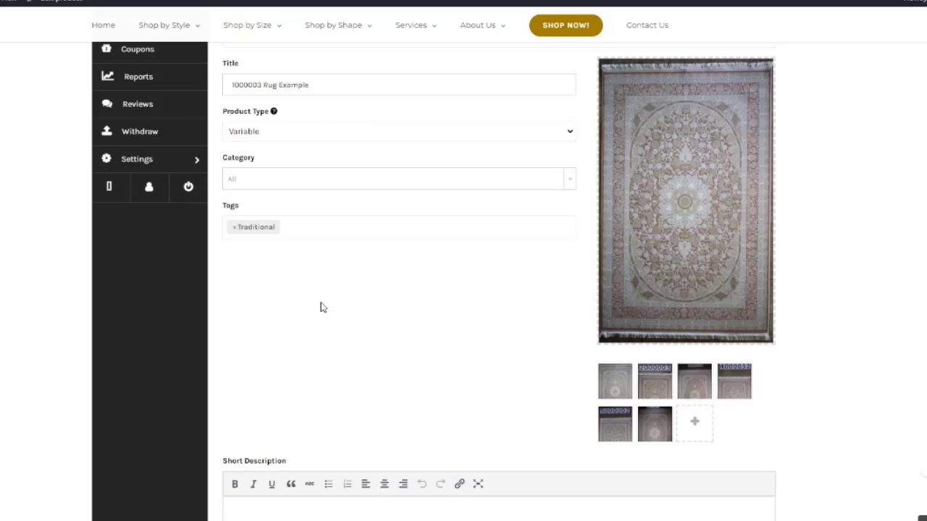
Add the tag "Example" to the product alongside Traditional
{"action": "left_click", "coordinate": [304, 226]}
{"action": "type", "text": "Example"}
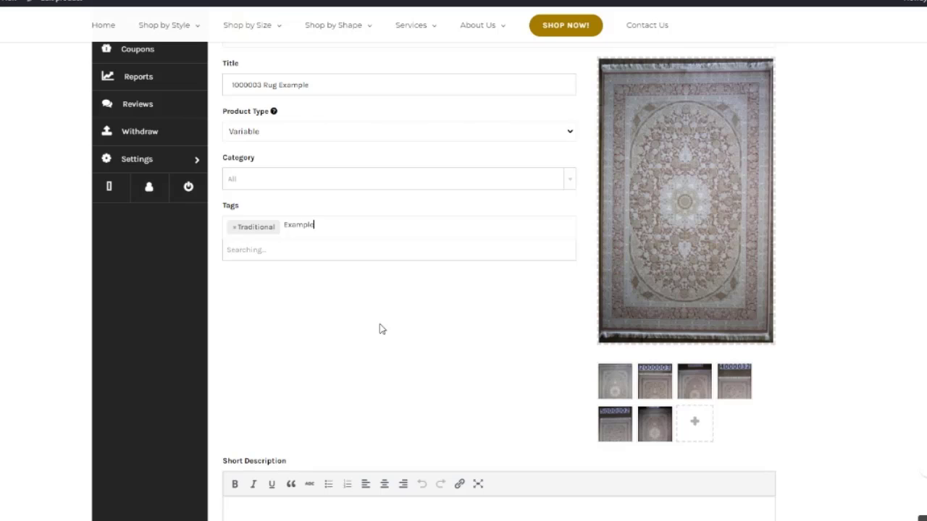
{"action": "left_click", "coordinate": [262, 259]}
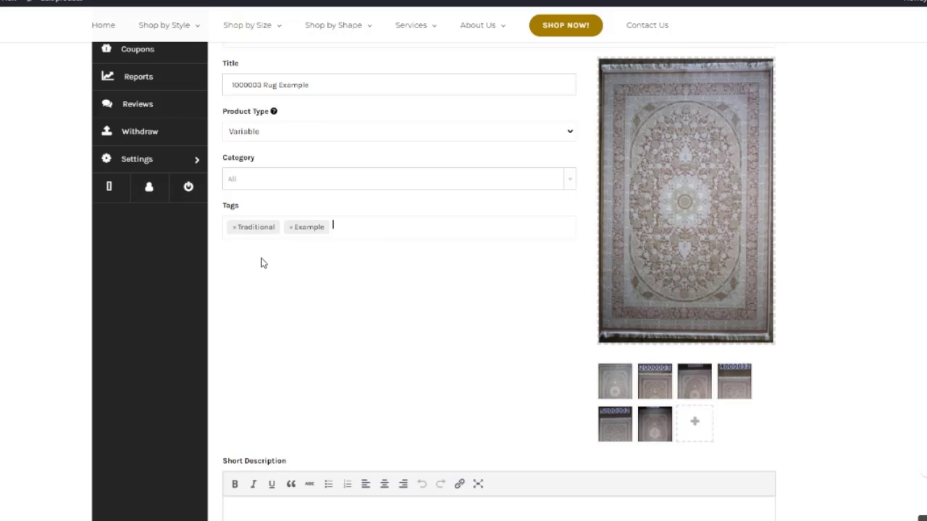
Add one more image from the media library to the product gallery
{"action": "mouse_move", "coordinate": [619, 85]}
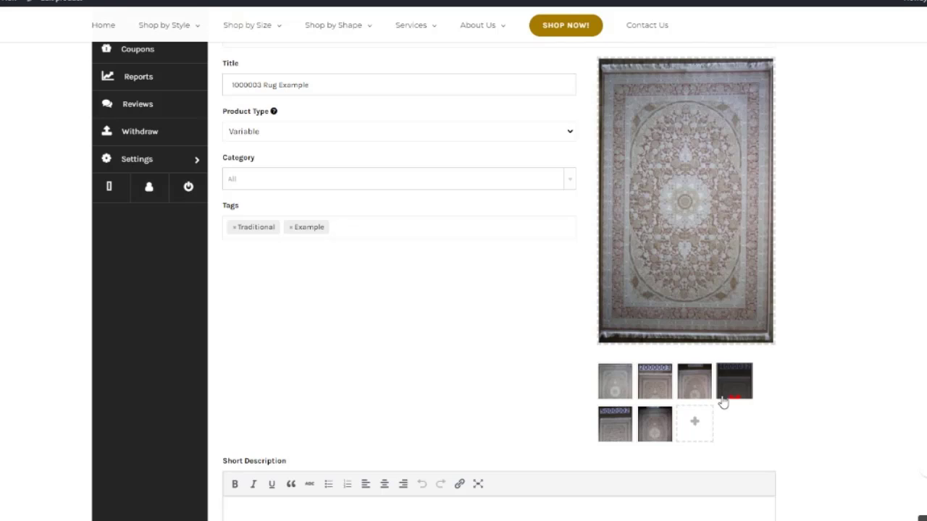
{"action": "scroll", "coordinate": [717, 352], "scroll_direction": "down", "scroll_amount": 1}
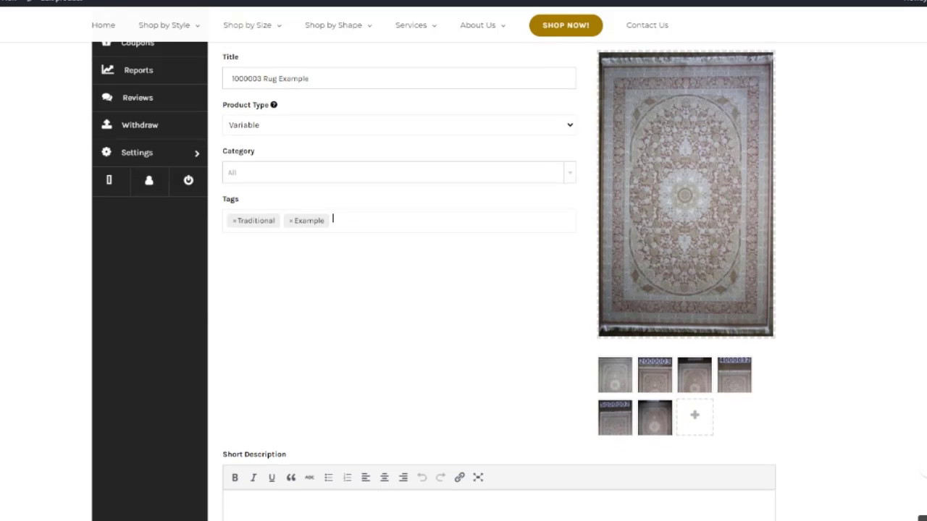
{"action": "left_click", "coordinate": [694, 419]}
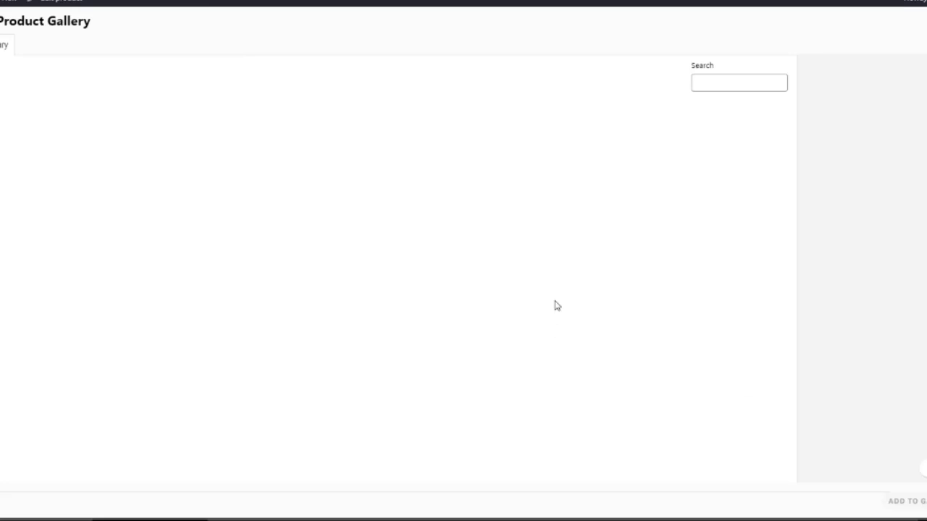
{"action": "key", "text": "Escape"}
Write "This is a new Short Description" as the product's short description
{"action": "left_click", "coordinate": [445, 177]}
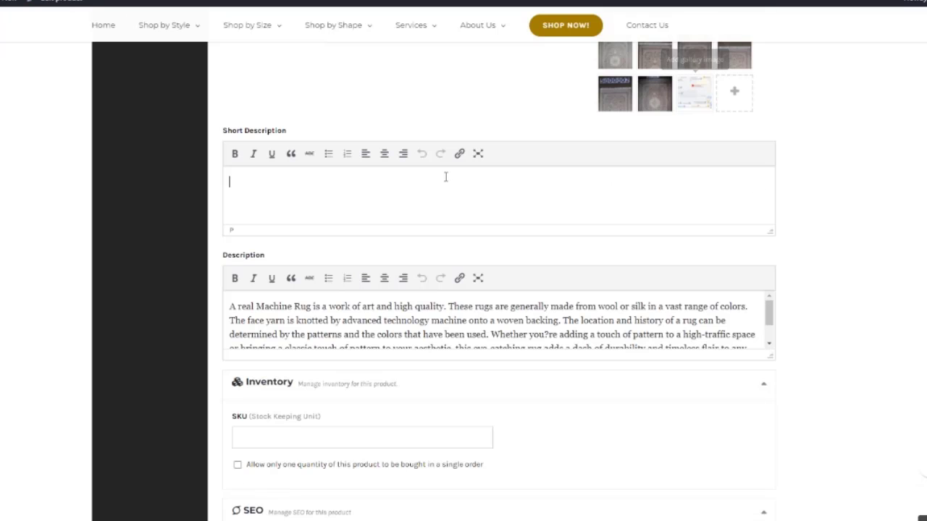
{"action": "type", "text": "This"}
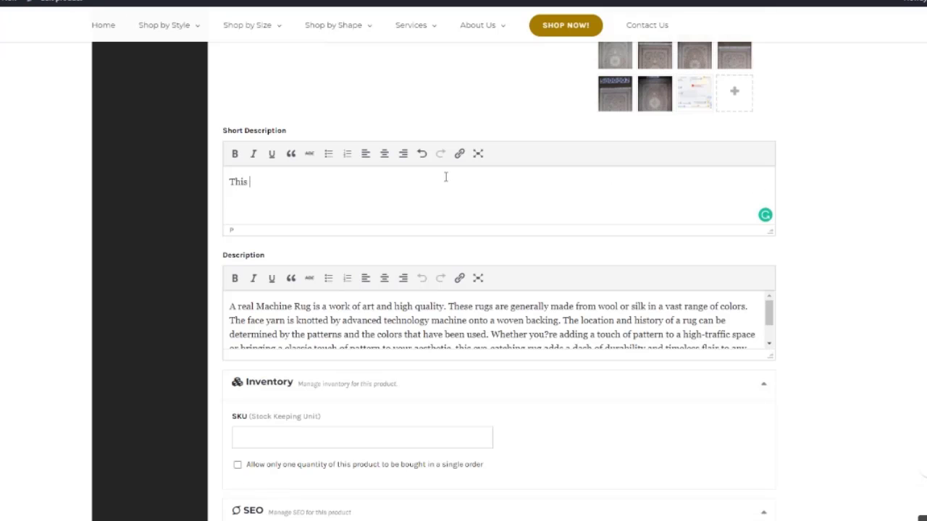
{"action": "type", "text": " is a new Short Description"}
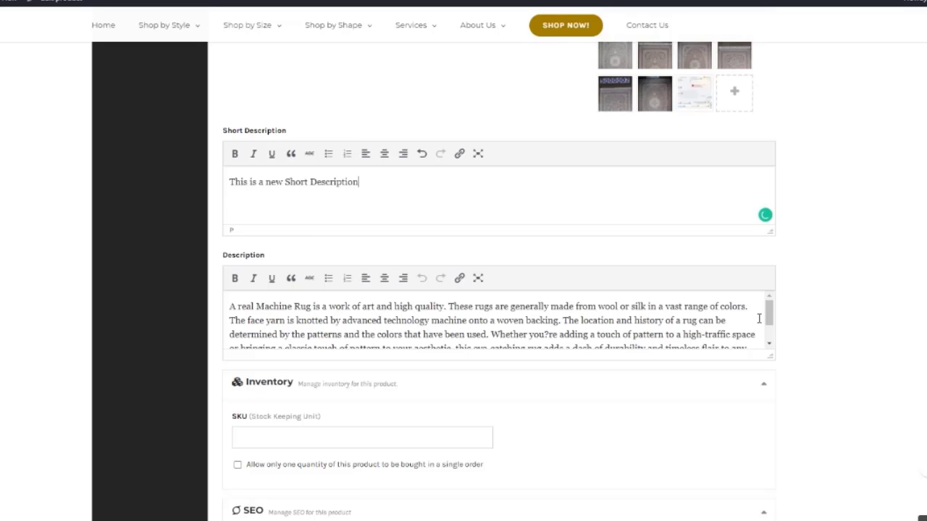
Replace the entire text of the product's main description with new text beginning "This"
{"action": "scroll", "coordinate": [746, 340], "scroll_direction": "down", "scroll_amount": 2}
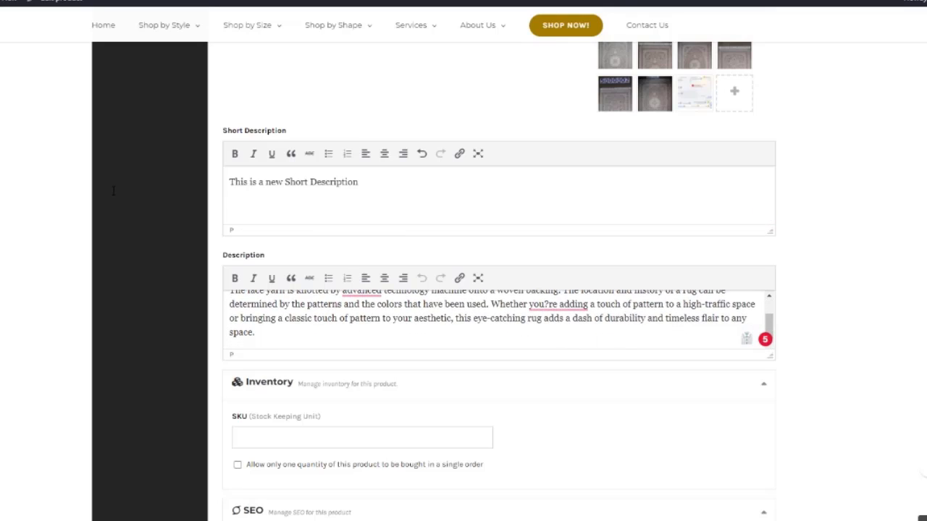
{"action": "left_click_drag", "start_coordinate": [256, 333], "coordinate": [192, 242]}
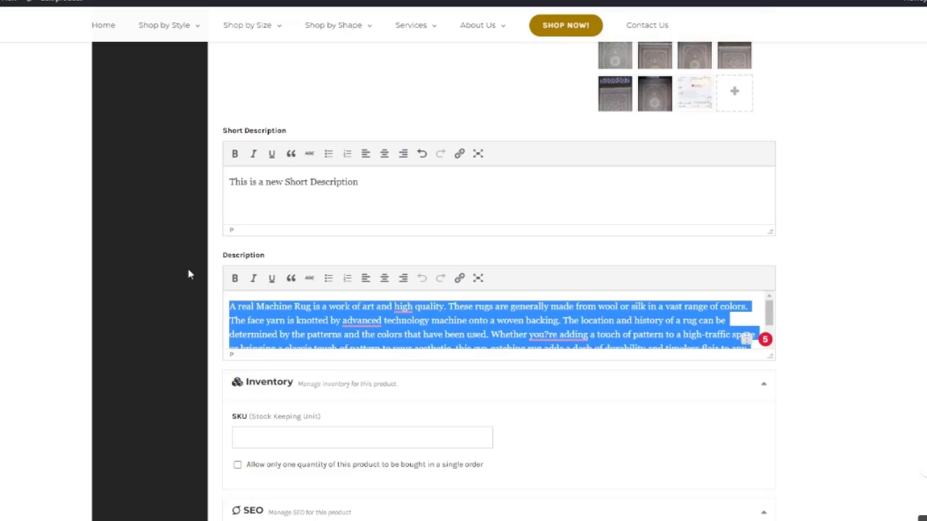
{"action": "type", "text": "This"}
Set the product's shipping weight to 40 in the Shipping and Tax section
{"action": "scroll", "coordinate": [880, 260], "scroll_direction": "down", "scroll_amount": 10}
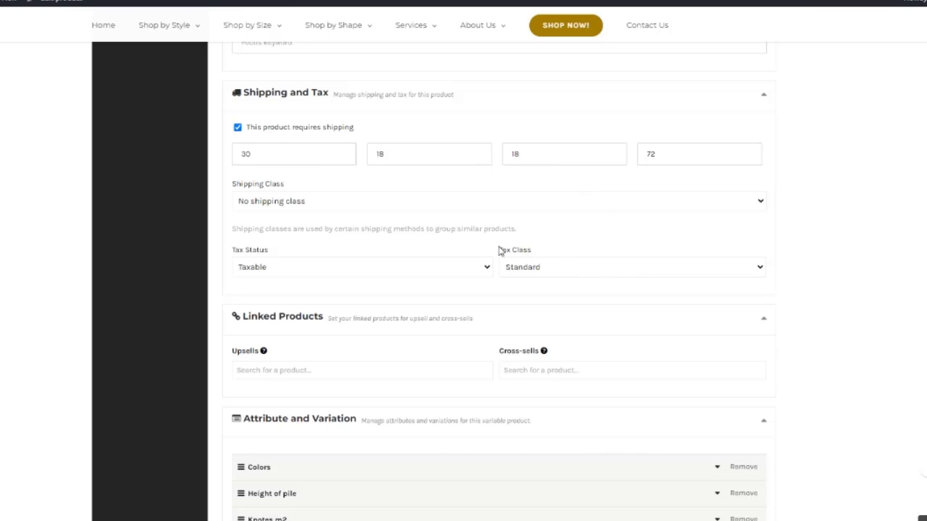
{"action": "left_click_drag", "start_coordinate": [269, 158], "coordinate": [236, 152]}
Add the value 9.9X13 feet to the product's Size attribute
{"action": "scroll", "coordinate": [643, 78], "scroll_direction": "down", "scroll_amount": 5}
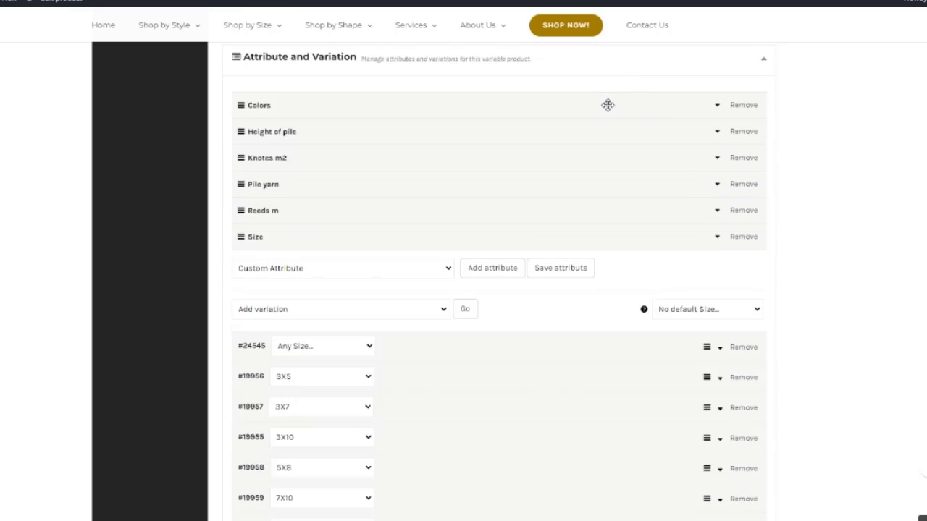
{"action": "left_click", "coordinate": [717, 239]}
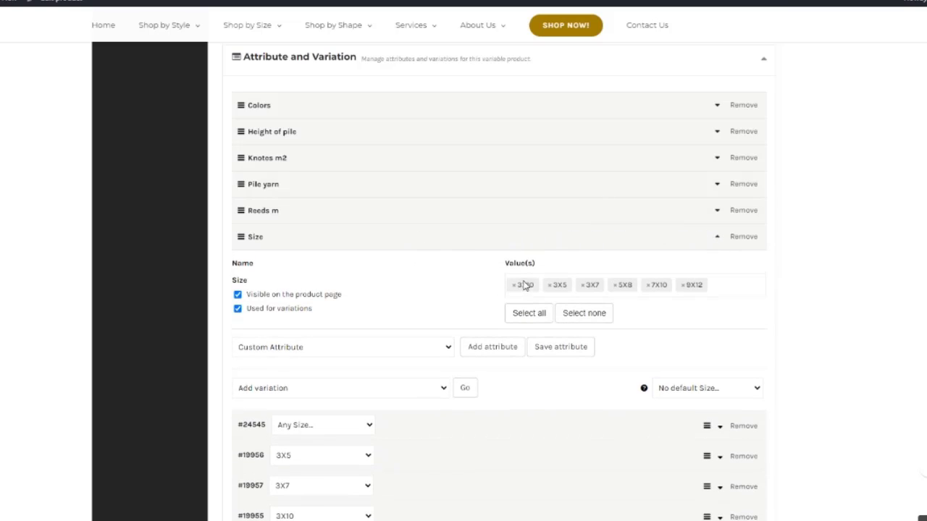
{"action": "left_click", "coordinate": [719, 292]}
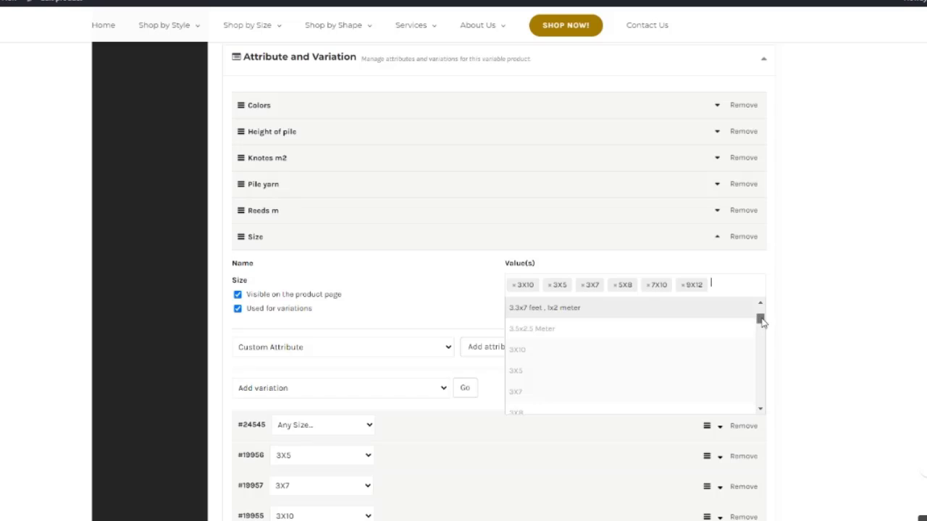
{"action": "left_click_drag", "start_coordinate": [759, 316], "coordinate": [764, 407]}
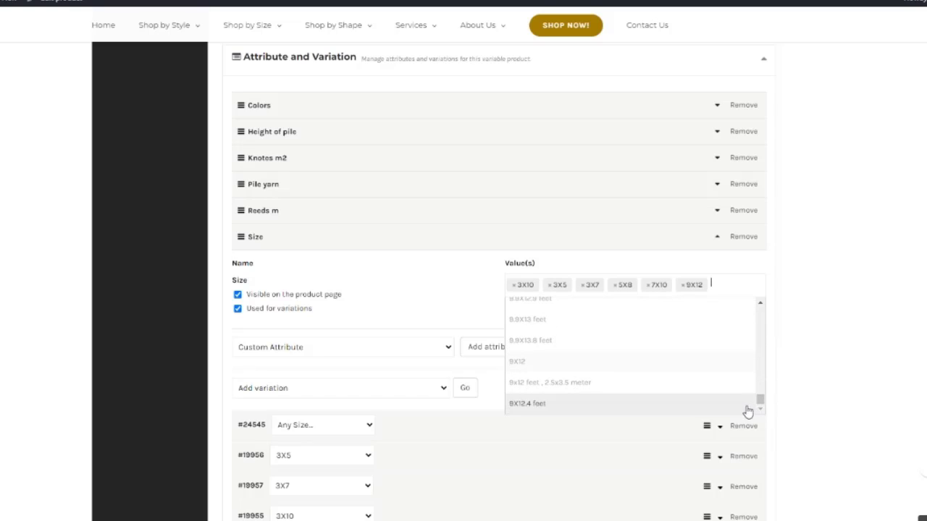
{"action": "left_click", "coordinate": [546, 323]}
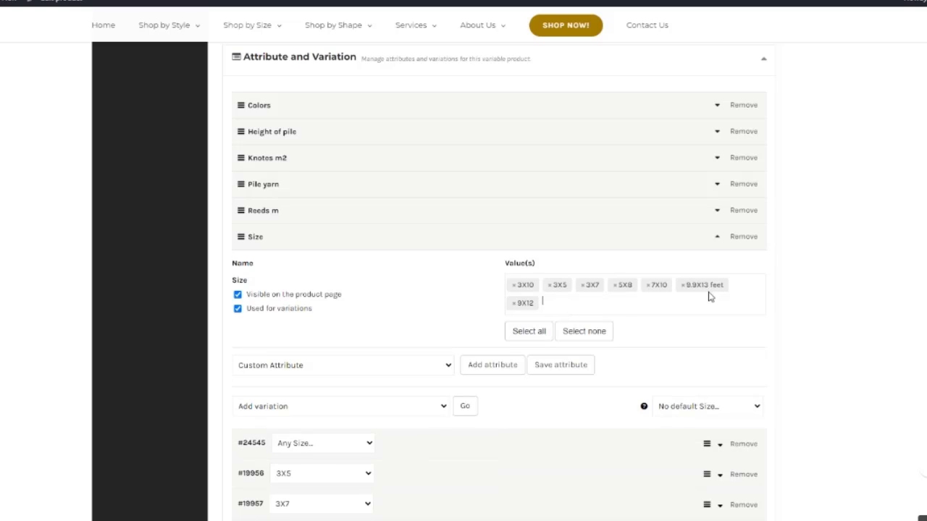
Save the edited product
{"action": "scroll", "coordinate": [499, 282], "scroll_direction": "down", "scroll_amount": 1}
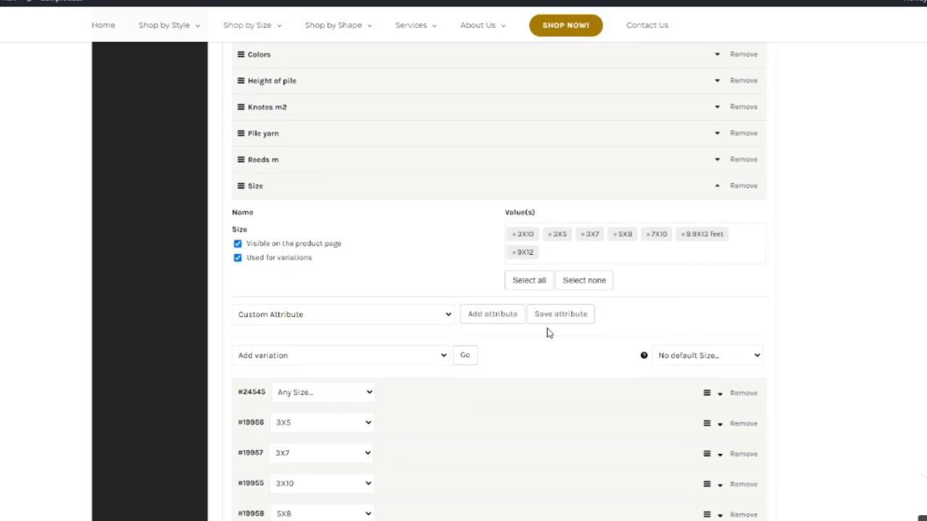
{"action": "scroll", "coordinate": [920, 360], "scroll_direction": "down", "scroll_amount": 1}
{"action": "scroll", "coordinate": [499, 283], "scroll_direction": "down", "scroll_amount": 8}
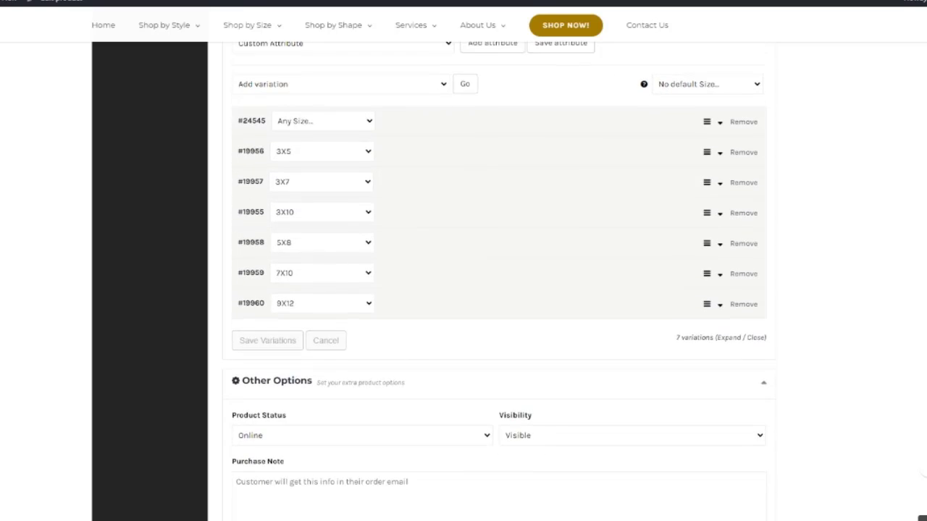
{"action": "left_click", "coordinate": [739, 421]}
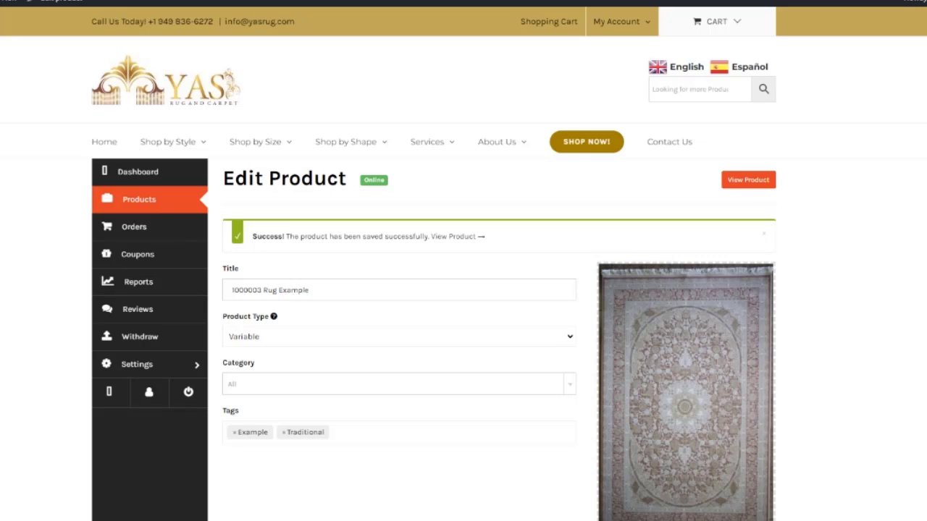
Set the default size for the product's variations to 9.9X13 feet
{"action": "scroll", "coordinate": [464, 290], "scroll_direction": "down", "scroll_amount": 2}
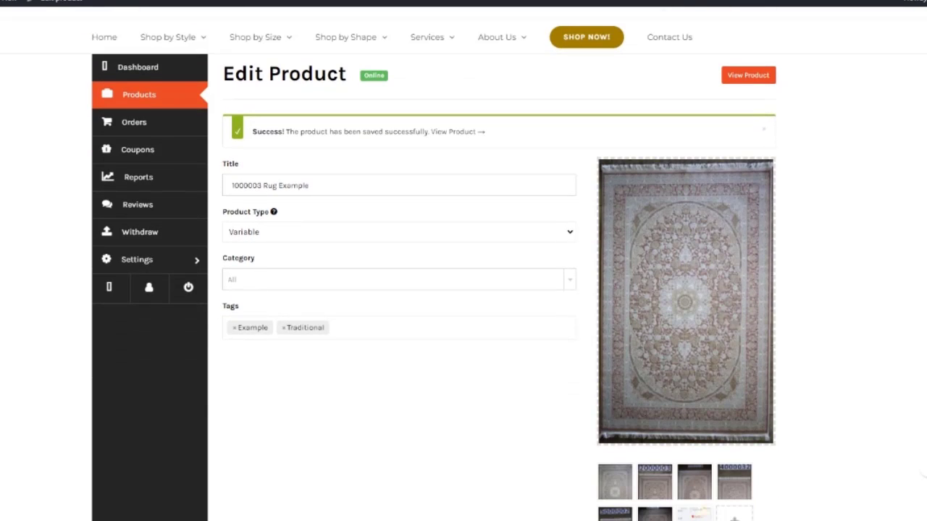
{"action": "scroll", "coordinate": [463, 290], "scroll_direction": "down", "scroll_amount": 20}
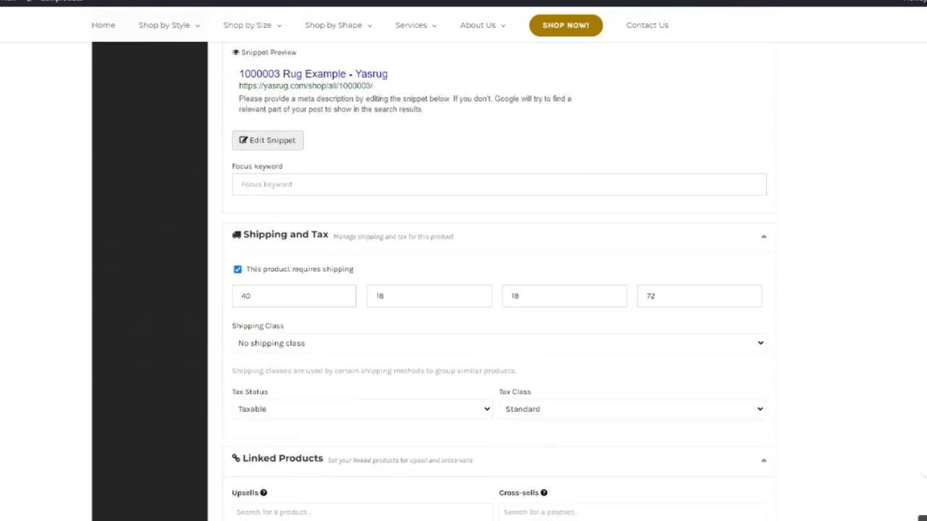
{"action": "scroll", "coordinate": [464, 290], "scroll_direction": "down", "scroll_amount": 5}
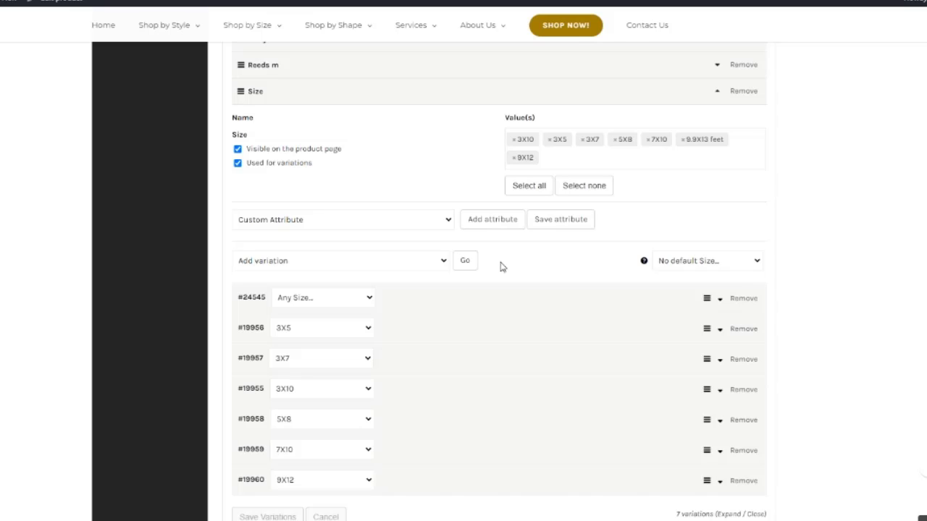
{"action": "left_click", "coordinate": [696, 265]}
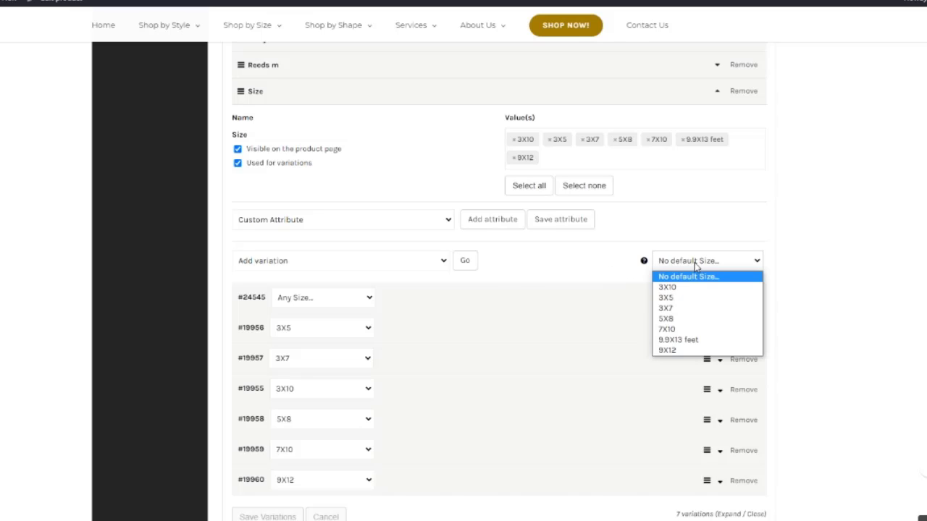
{"action": "left_click", "coordinate": [690, 340]}
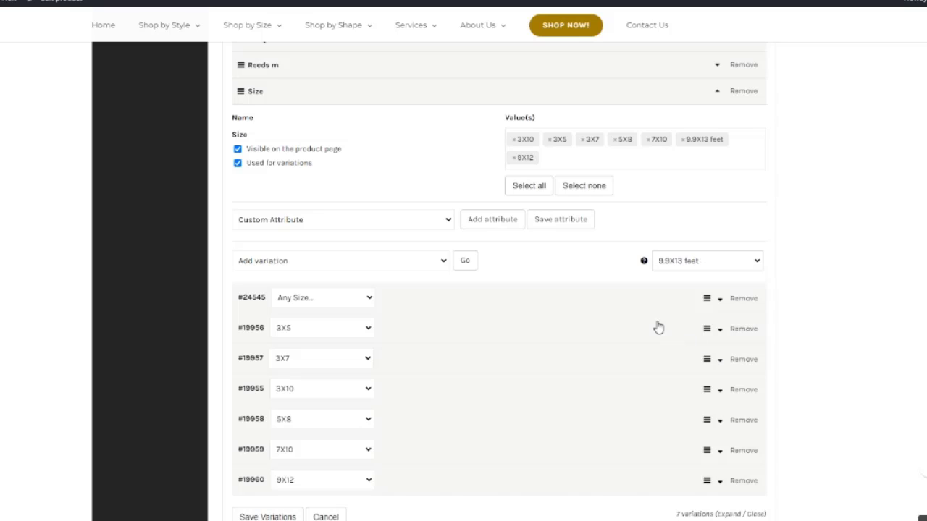
Review the available bulk variation actions, then add a new variation and assign it the size 9.9X13 feet
{"action": "left_click", "coordinate": [443, 262]}
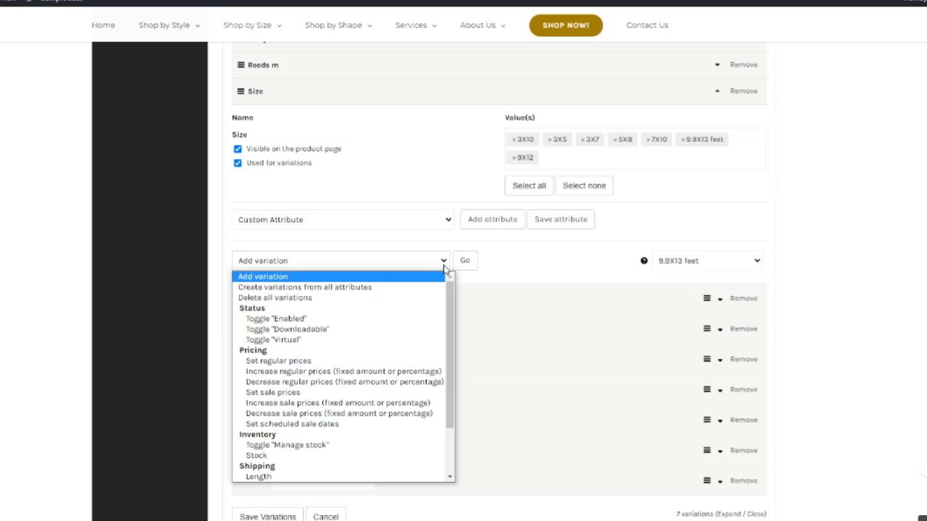
{"action": "scroll", "coordinate": [450, 301], "scroll_direction": "down", "scroll_amount": 1}
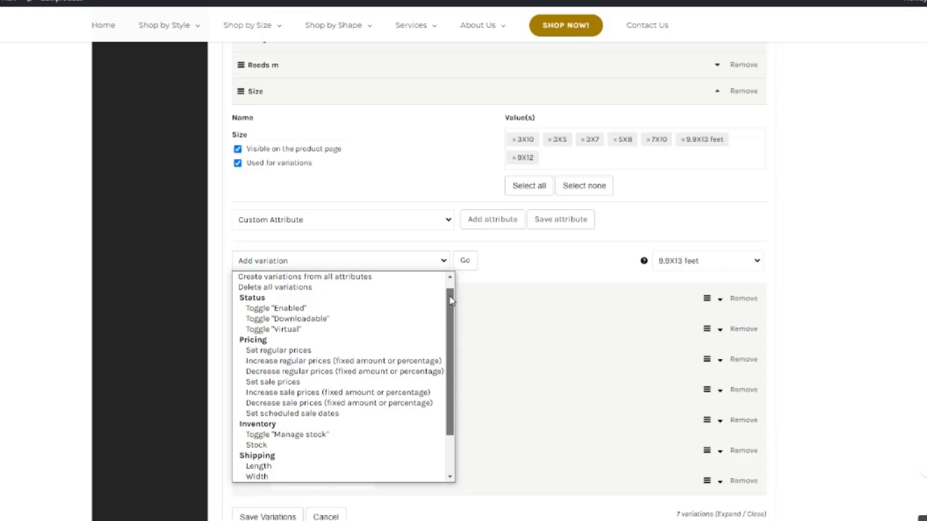
{"action": "left_click_drag", "start_coordinate": [450, 301], "coordinate": [448, 343]}
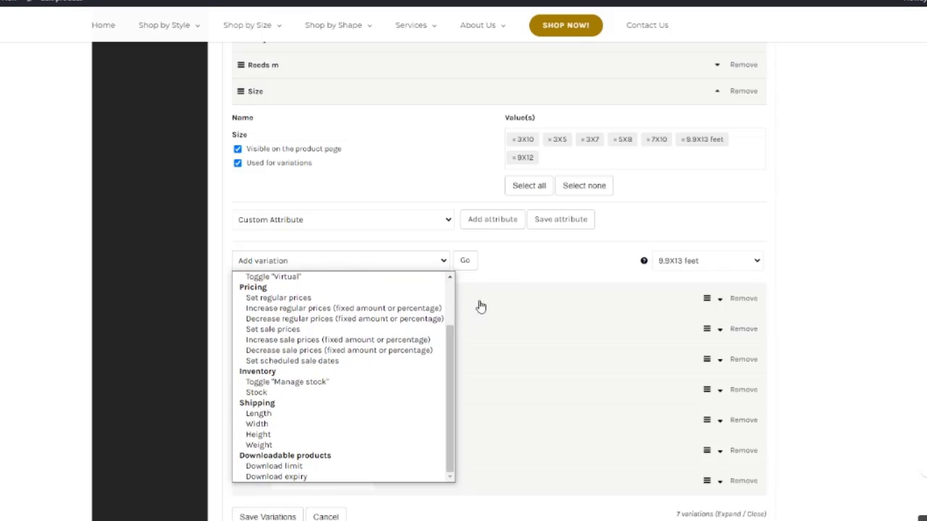
{"action": "left_click", "coordinate": [502, 271]}
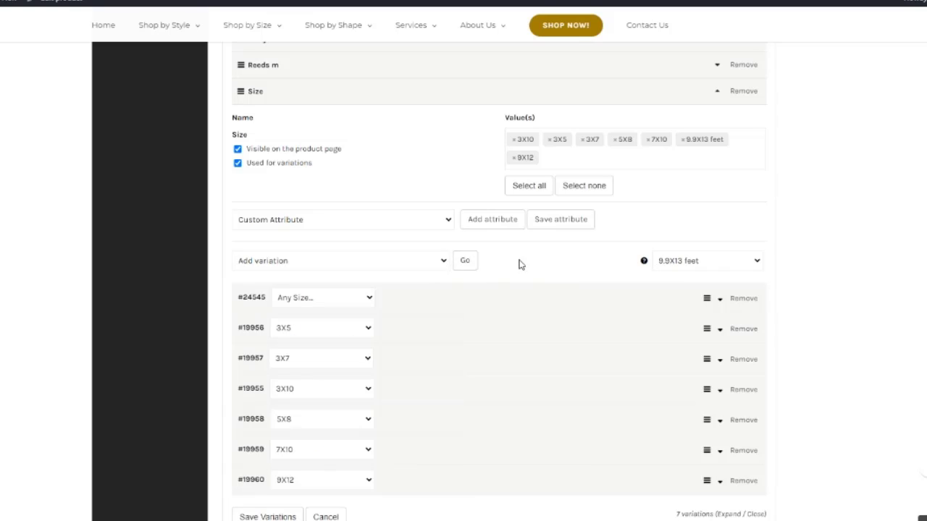
{"action": "left_click", "coordinate": [467, 262]}
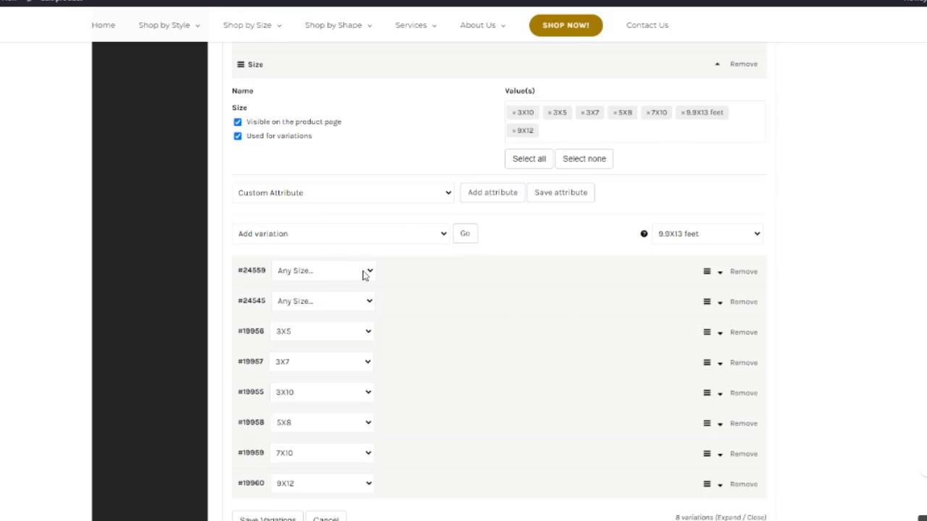
{"action": "left_click", "coordinate": [370, 271]}
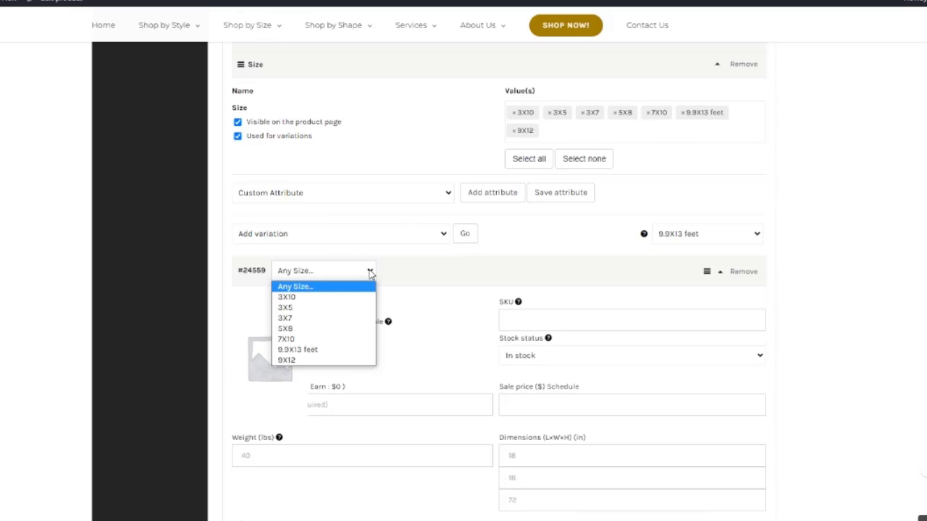
{"action": "left_click", "coordinate": [305, 354]}
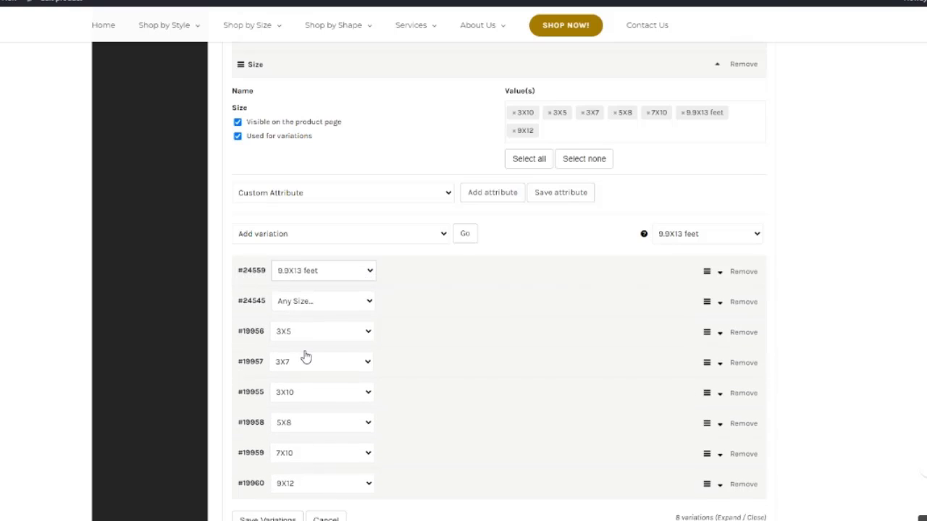
Set the 9.9X13 feet variation's regular price to $500 and its sale price to $400
{"action": "left_click", "coordinate": [719, 273]}
{"action": "scroll", "coordinate": [646, 292], "scroll_direction": "down", "scroll_amount": 1}
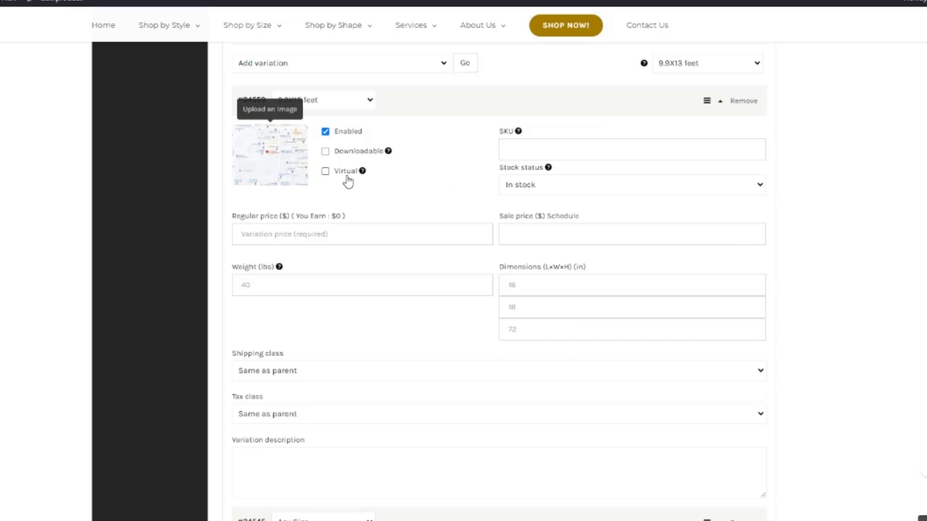
{"action": "left_click", "coordinate": [349, 236]}
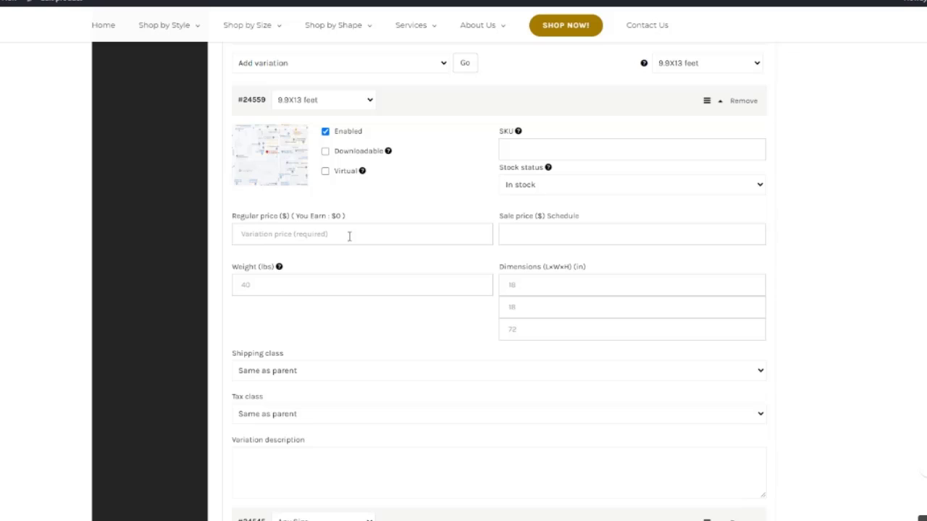
{"action": "type", "text": "500"}
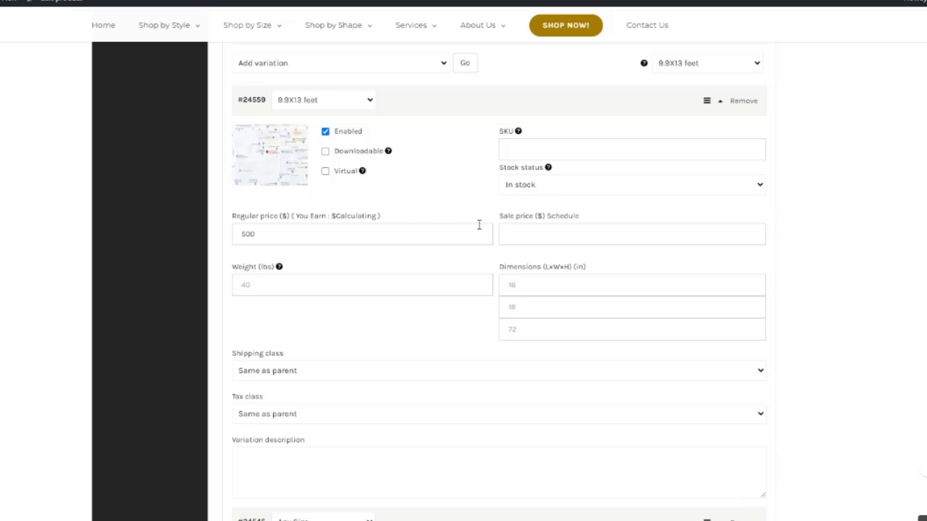
{"action": "left_click", "coordinate": [525, 233]}
{"action": "scroll", "coordinate": [605, 302], "scroll_direction": "down", "scroll_amount": 2}
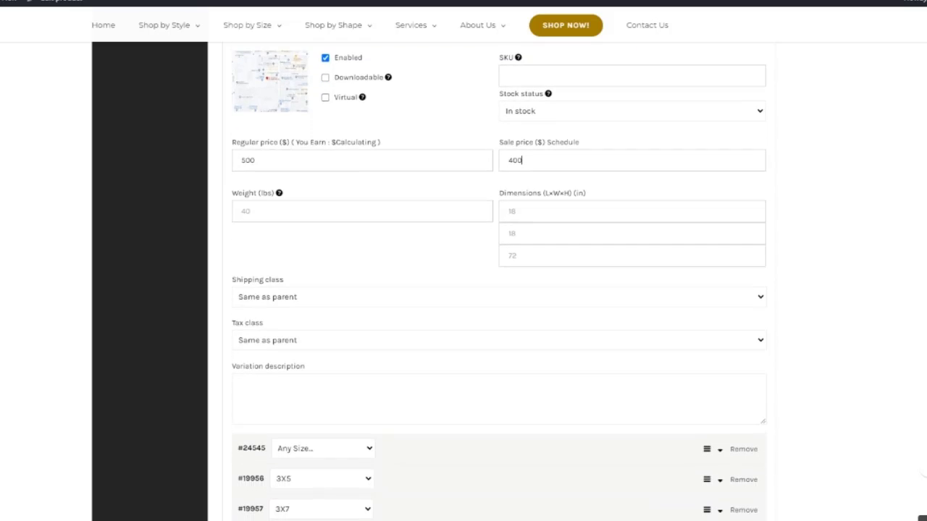
Enter "This is a new variation added to this product." as the 9.9X13 feet variation's description and save the product
{"action": "left_click", "coordinate": [508, 376]}
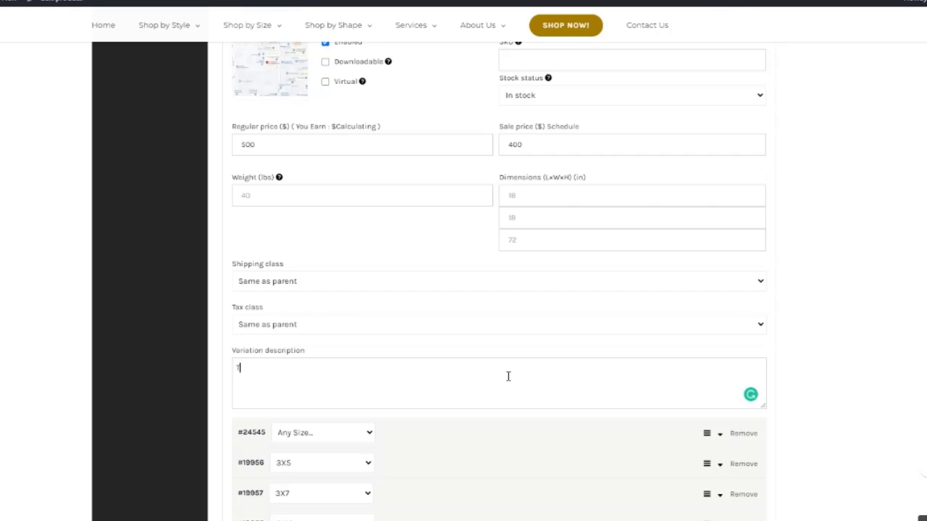
{"action": "type", "text": "This is a new variation added to this product"}
{"action": "scroll", "coordinate": [508, 376], "scroll_direction": "down", "scroll_amount": 5}
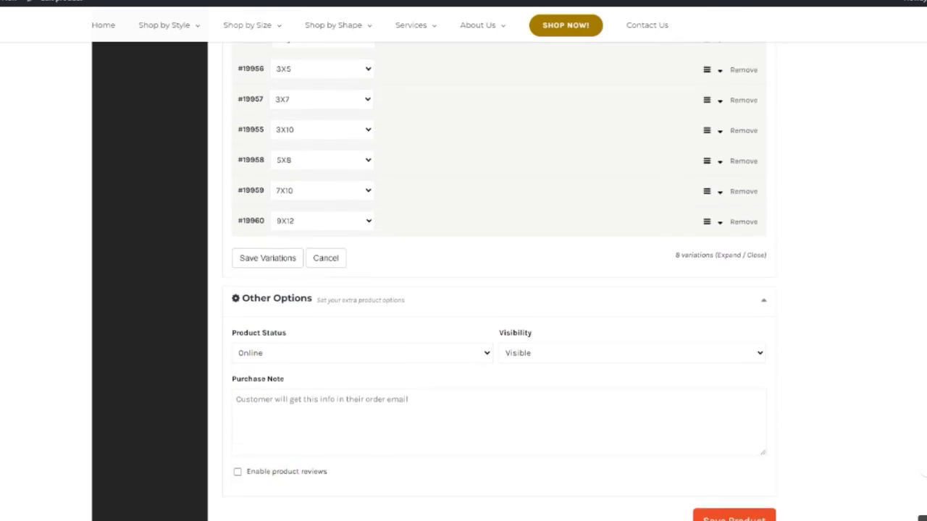
{"action": "scroll", "coordinate": [498, 279], "scroll_direction": "down", "scroll_amount": 2}
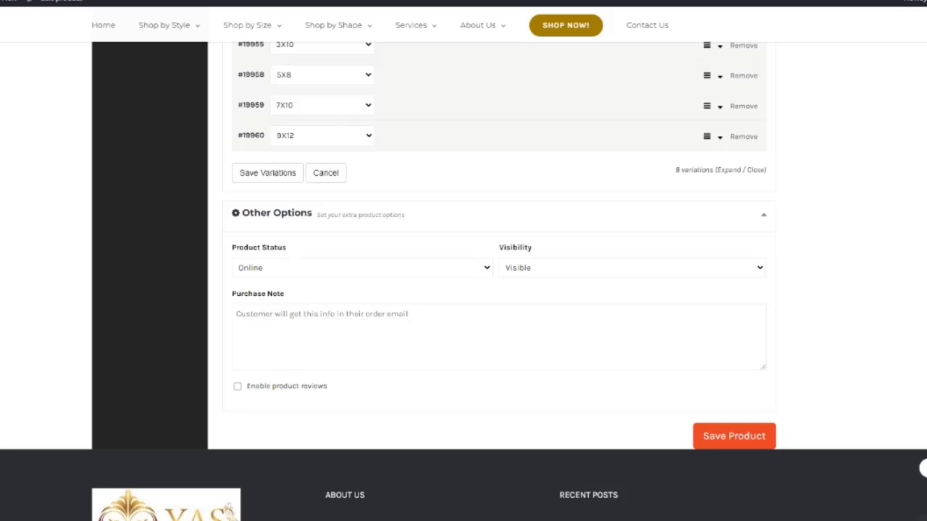
{"action": "left_click", "coordinate": [749, 436]}
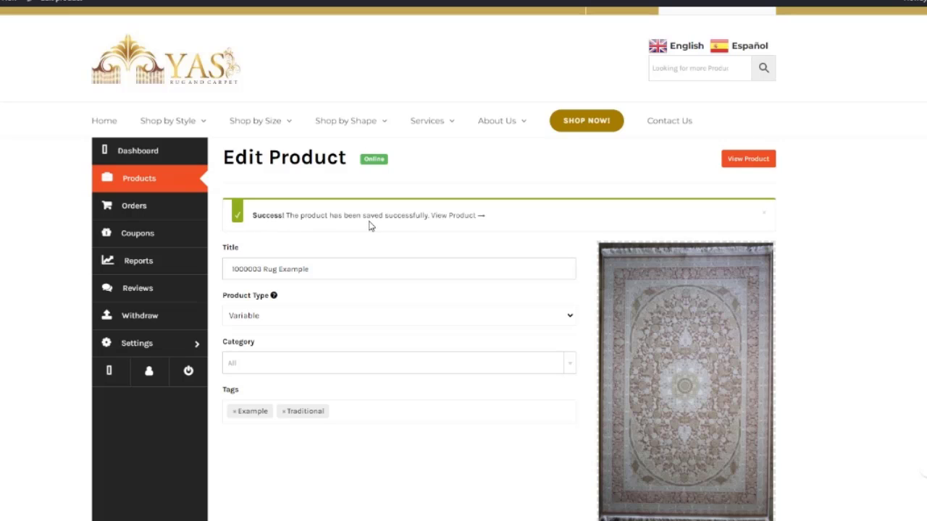
Open the saved rug product's storefront page
{"action": "right_click", "coordinate": [448, 221]}
{"action": "left_click", "coordinate": [456, 227]}
{"action": "right_click", "coordinate": [452, 219]}
{"action": "left_click", "coordinate": [431, 229]}
{"action": "left_click", "coordinate": [444, 216]}
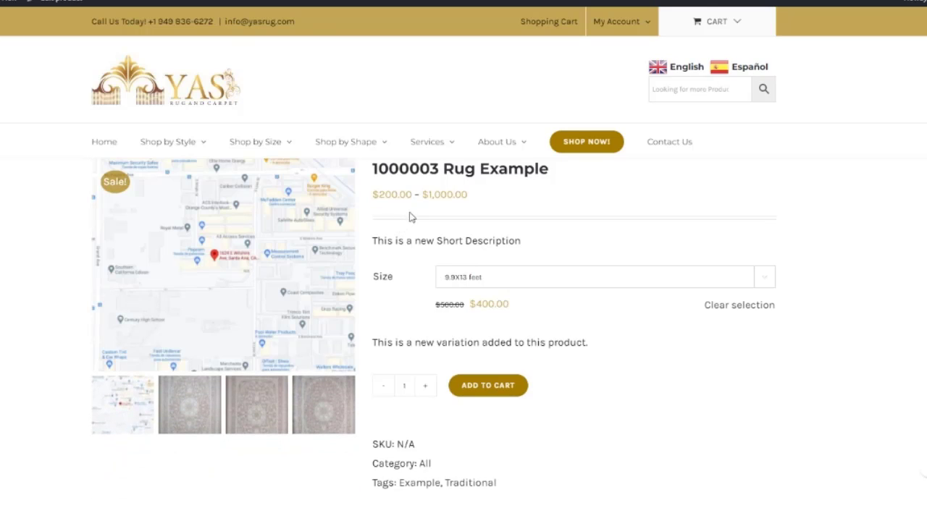
Check the product title, the 9.9X13 feet size option and its variation description on the storefront page
{"action": "left_click_drag", "start_coordinate": [438, 176], "coordinate": [548, 175]}
{"action": "left_click", "coordinate": [548, 189]}
{"action": "scroll", "coordinate": [717, 239], "scroll_direction": "down", "scroll_amount": 1}
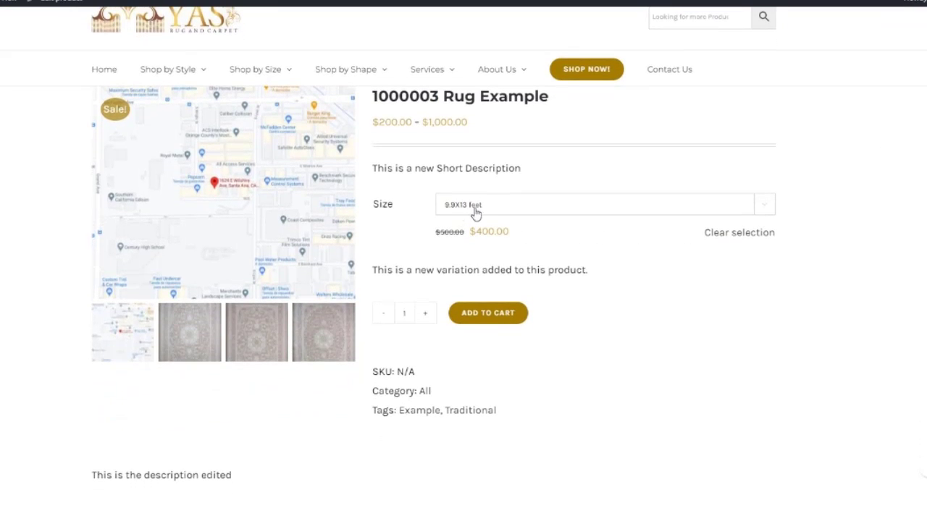
{"action": "left_click", "coordinate": [489, 209]}
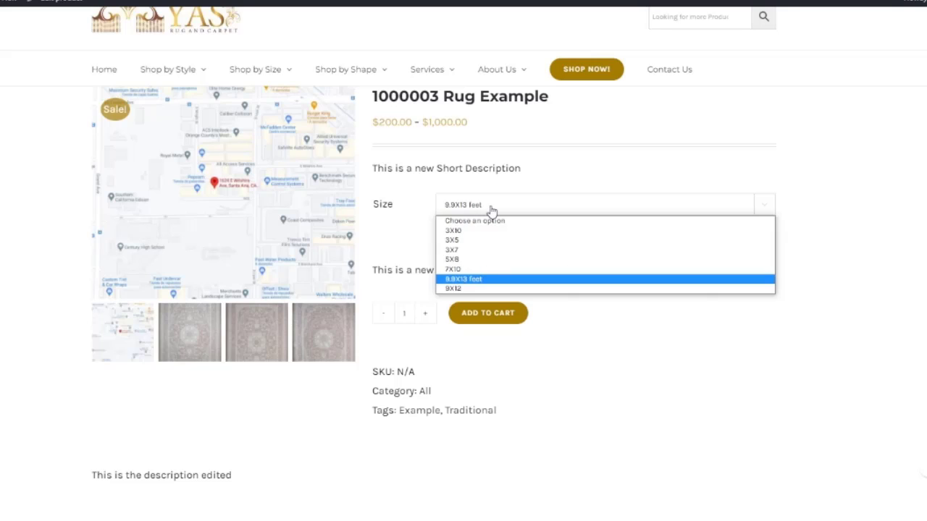
{"action": "left_click", "coordinate": [477, 281]}
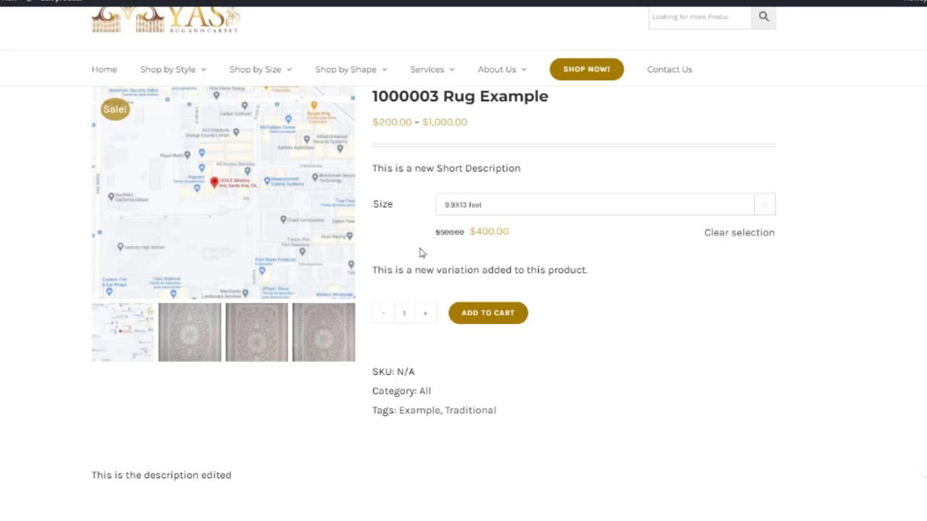
{"action": "left_click_drag", "start_coordinate": [377, 269], "coordinate": [591, 279]}
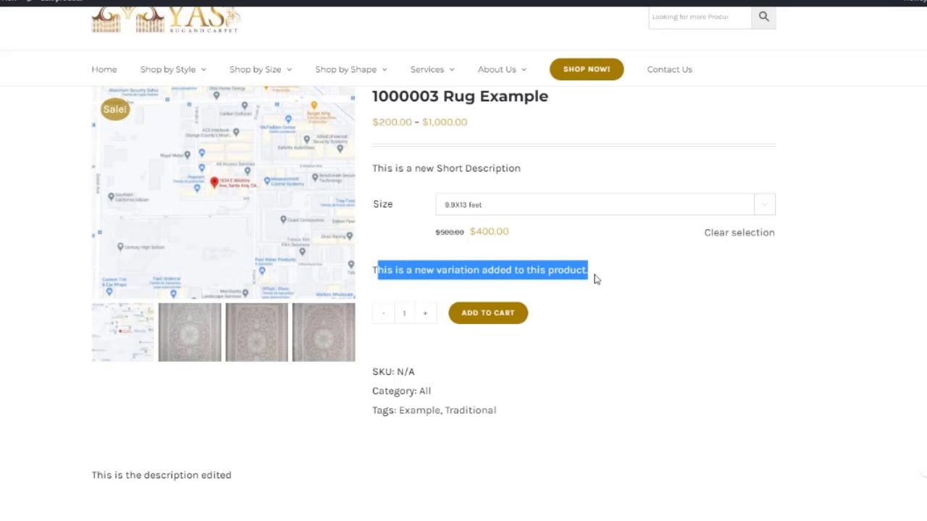